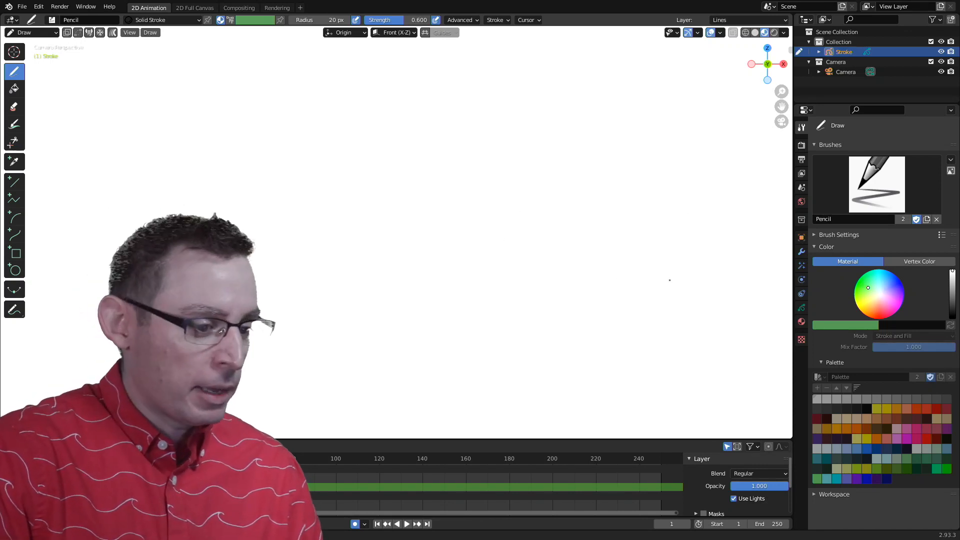
Remove all existing materials from the Stroke object so its material list is empty
click(801, 322)
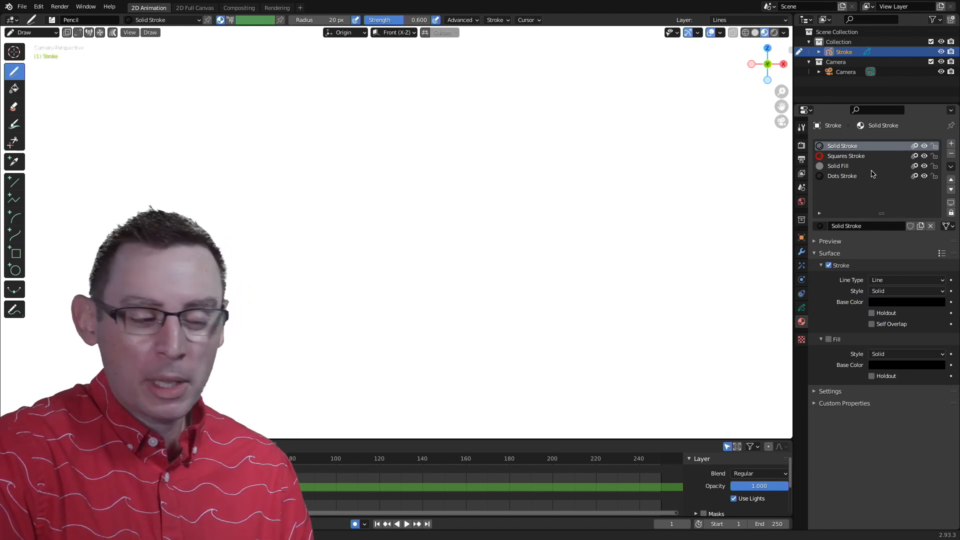
click(951, 154)
click(951, 155)
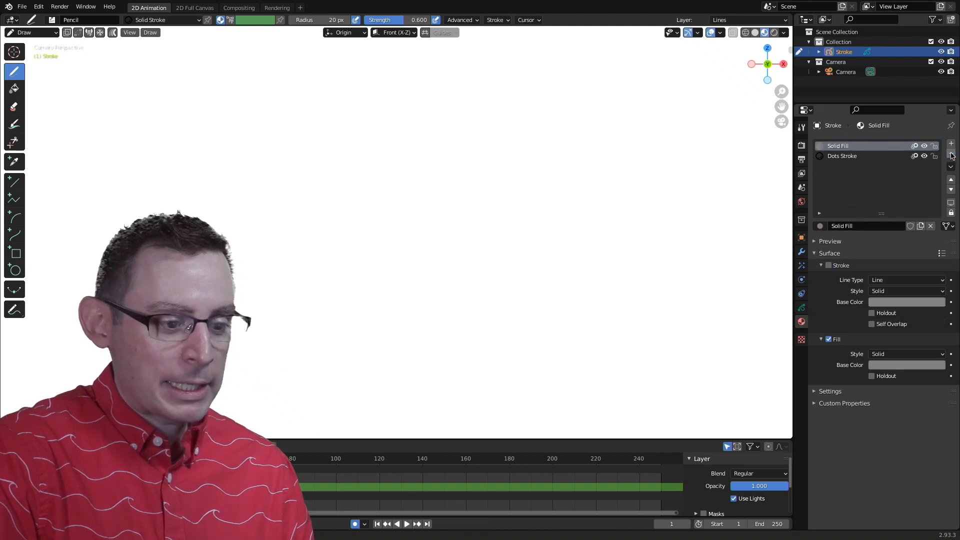
click(952, 155)
click(951, 155)
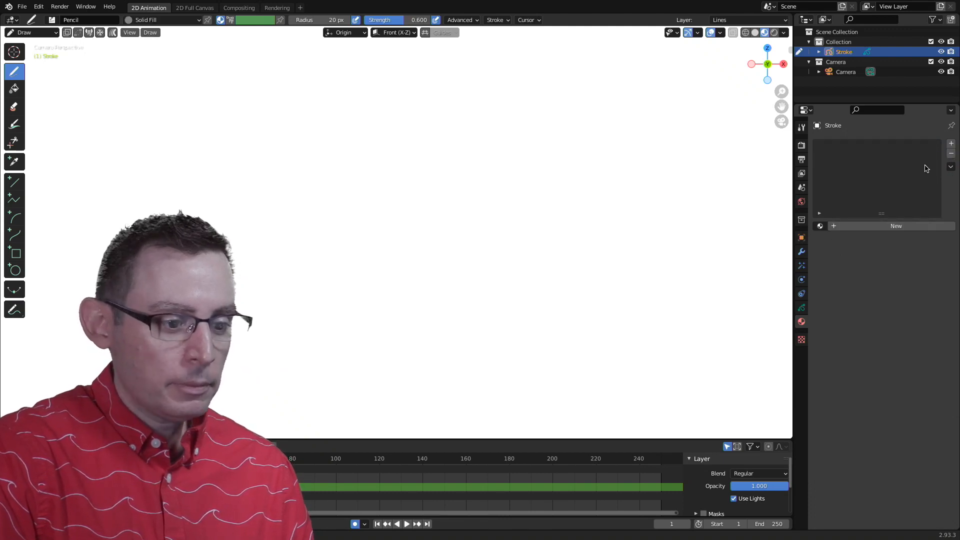
Add a new material to the Stroke object and name it Pats Gradient
click(951, 144)
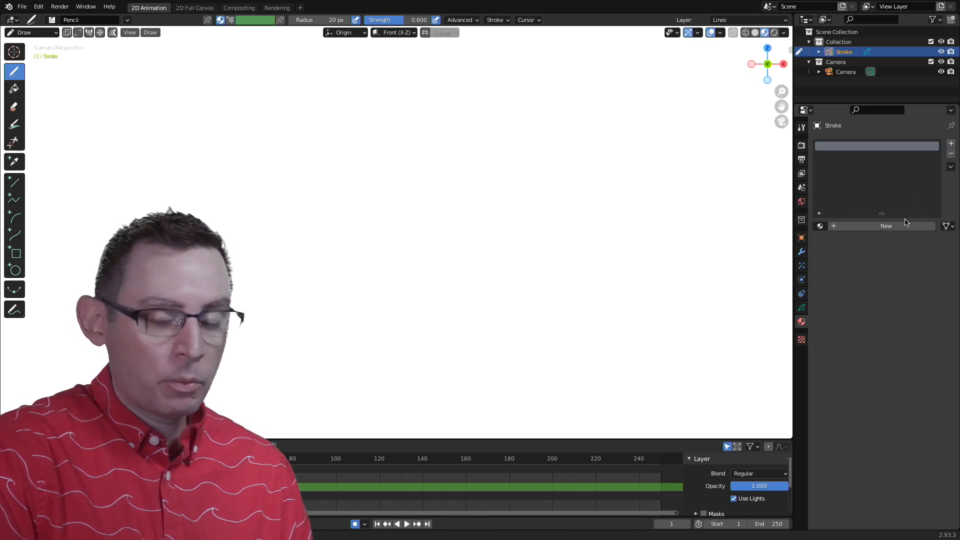
click(883, 226)
click(853, 224)
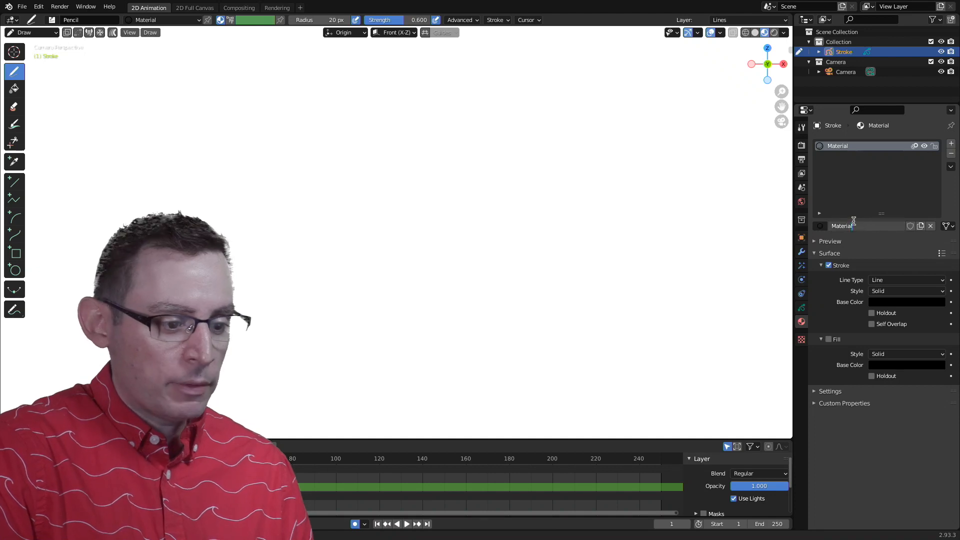
key(BackSpace)
key(BackSpace)
key(BackSpace)
key(BackSpace)
key(BackSpace)
key(BackSpace)
key(BackSpace)
key(BackSpace)
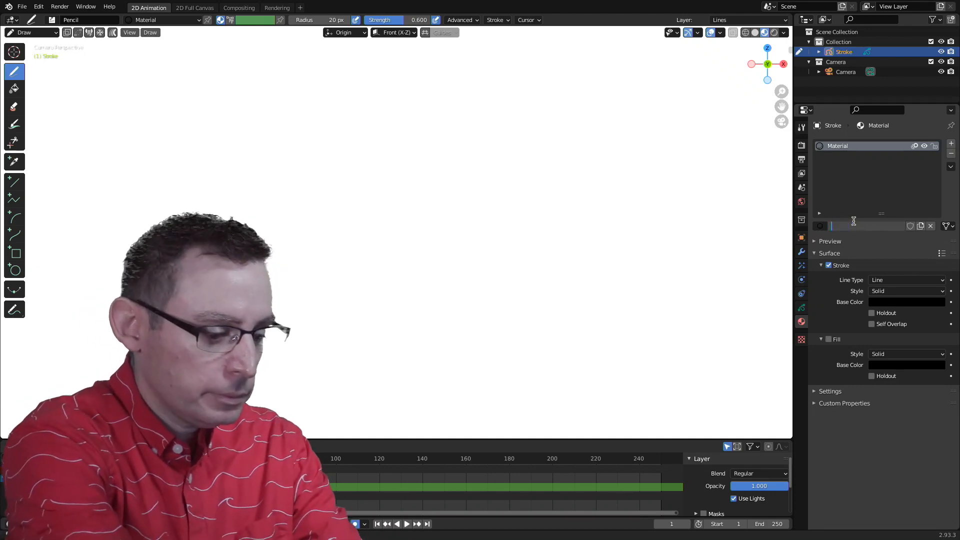
text(Pats)
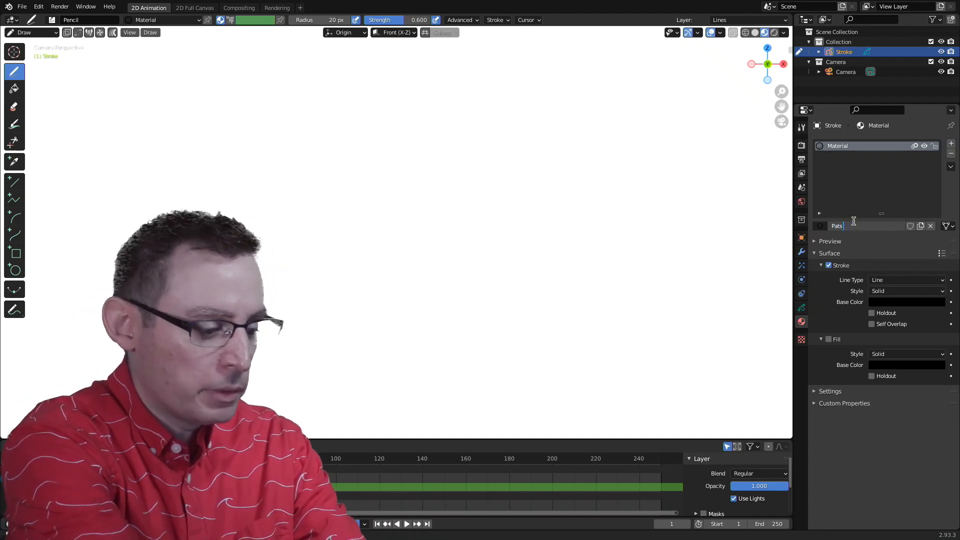
text( Gradient)
key(Return)
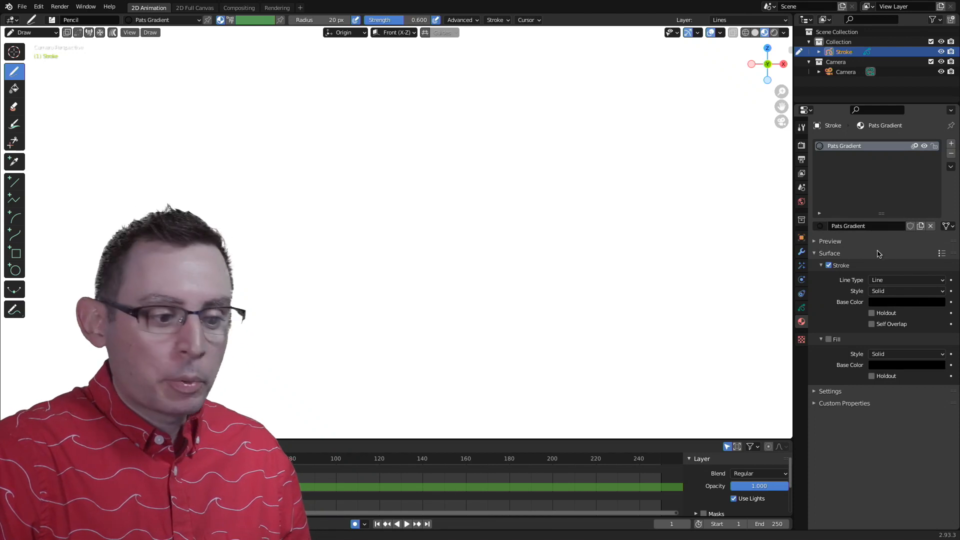
Disable the material's stroke, enable its fill and set the fill style to Gradient
click(829, 266)
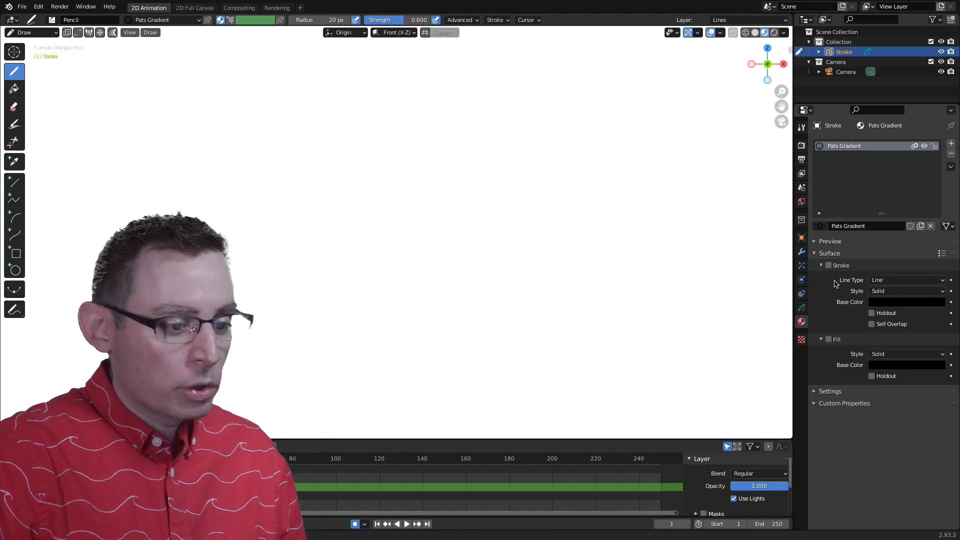
click(828, 339)
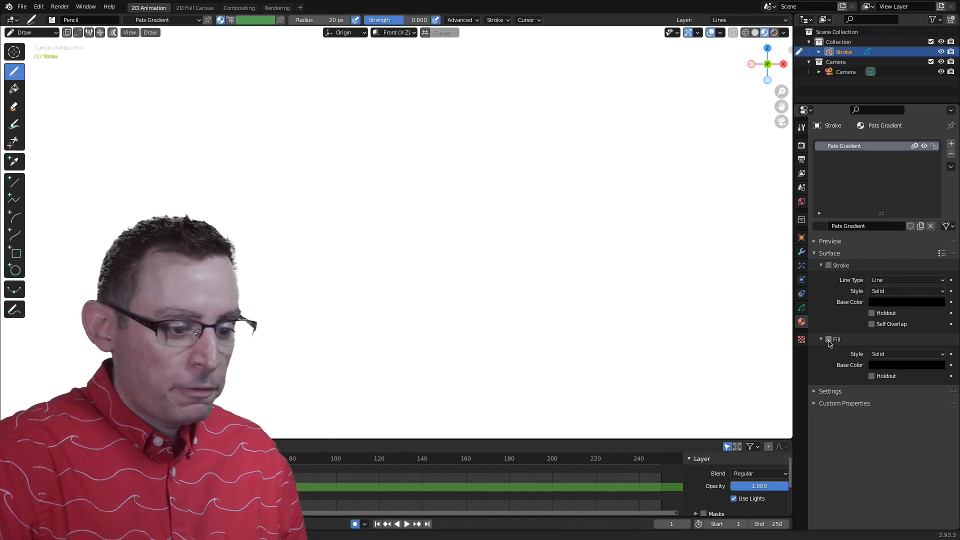
click(898, 356)
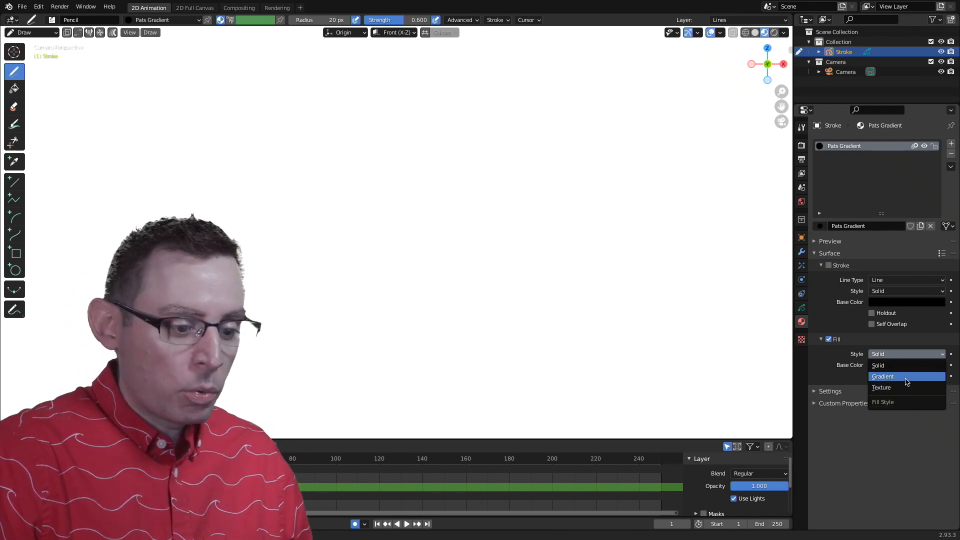
click(897, 379)
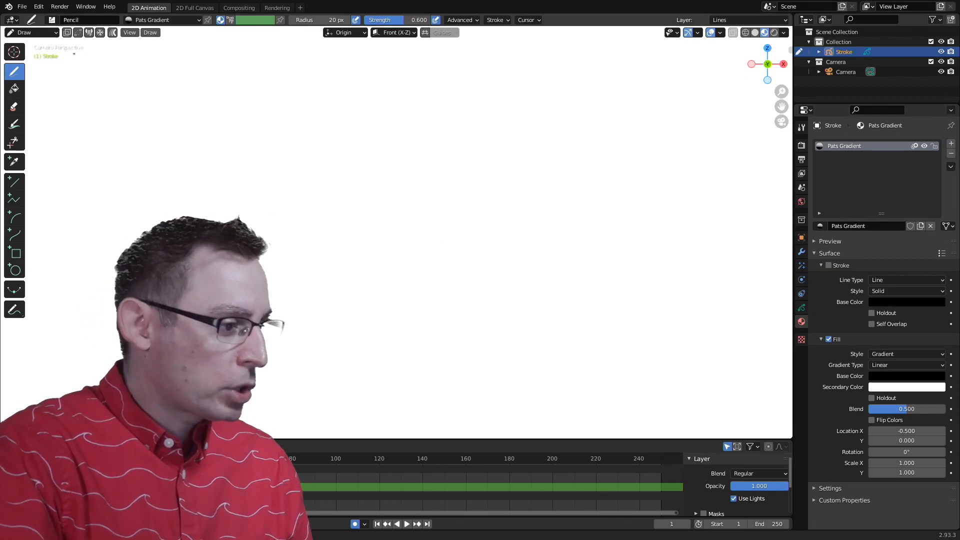
Draw a wide filled rectangle spanning most of the canvas with the Box tool
click(15, 253)
drag(76, 81, 763, 375)
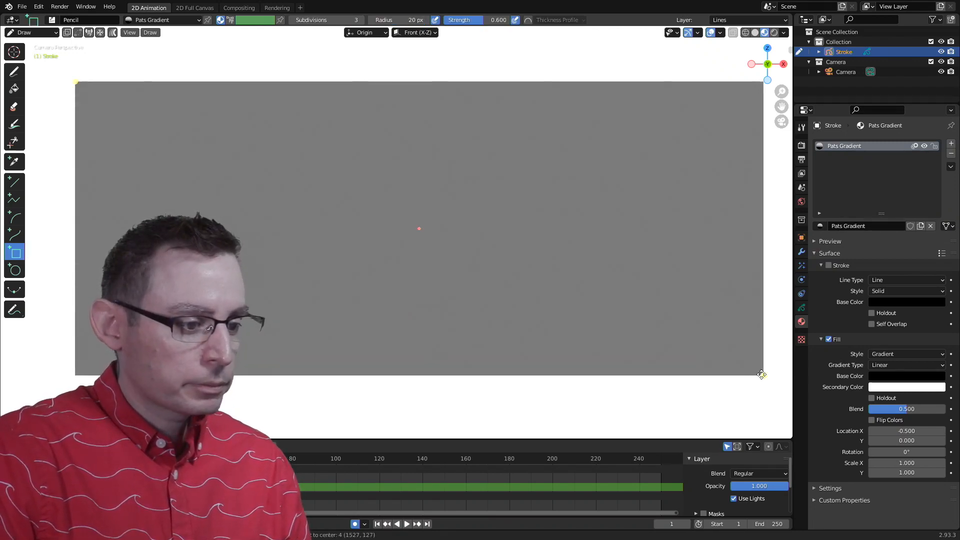
key(Return)
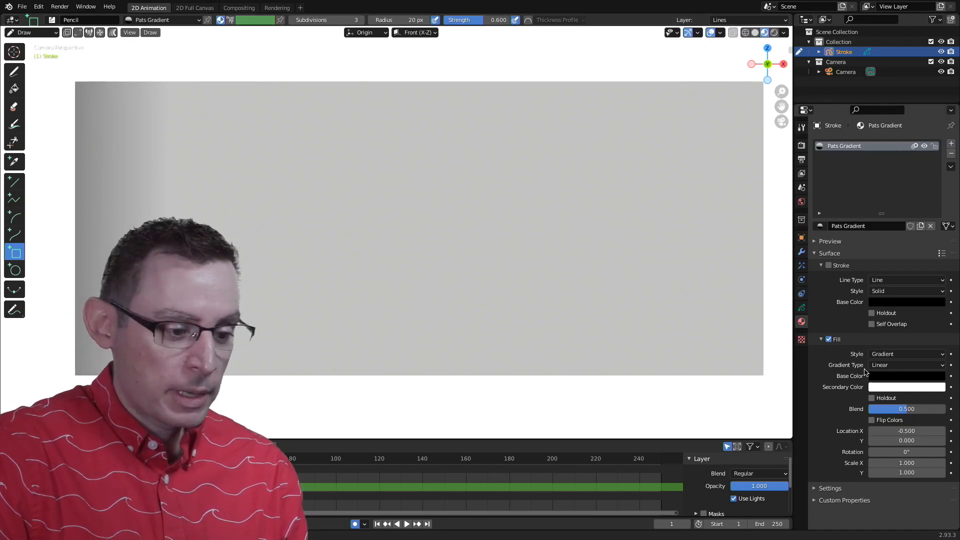
Set the gradient fill's base color to pure red and its secondary color to blue
click(893, 381)
drag(938, 303, 938, 235)
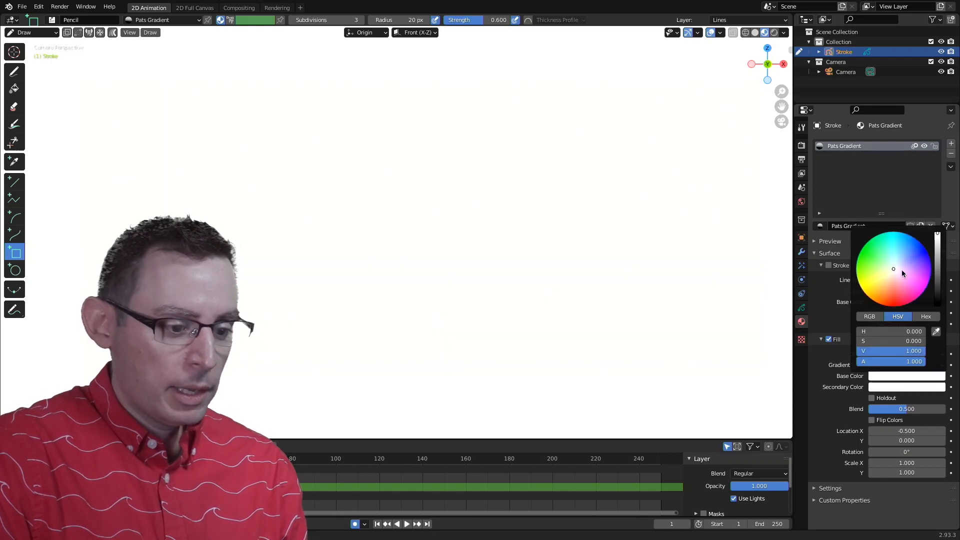
drag(894, 271, 894, 306)
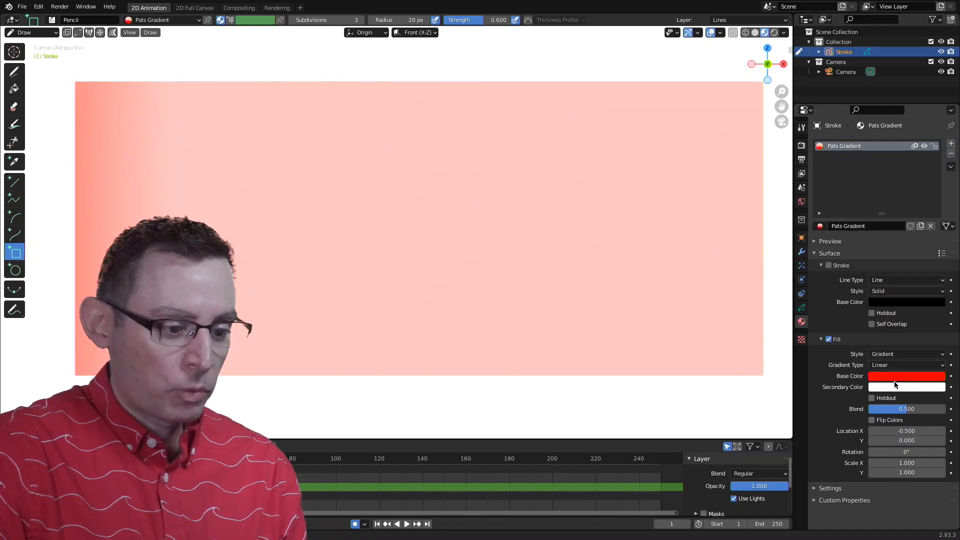
click(893, 388)
drag(897, 279, 921, 255)
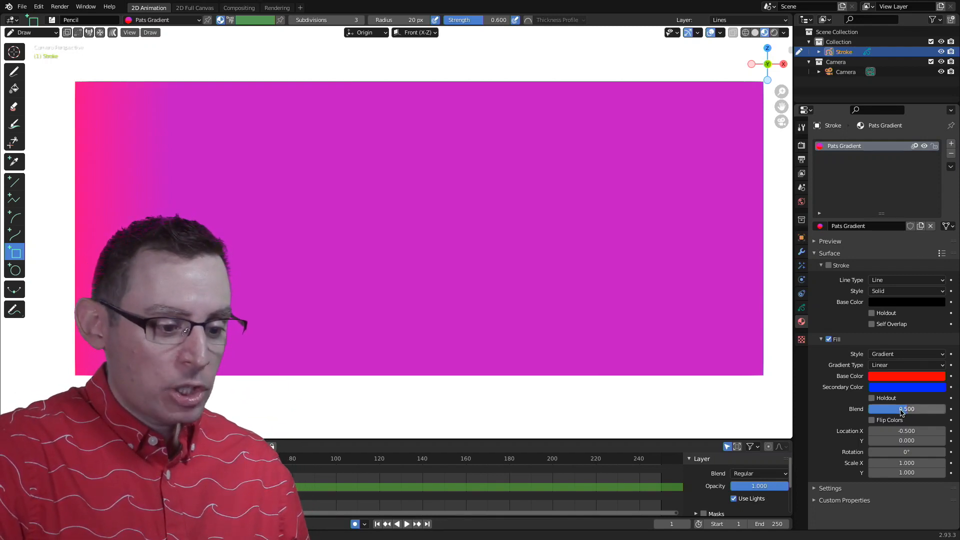
Set the gradient's Blend to 0 and its X location to -2.6
drag(905, 409, 868, 410)
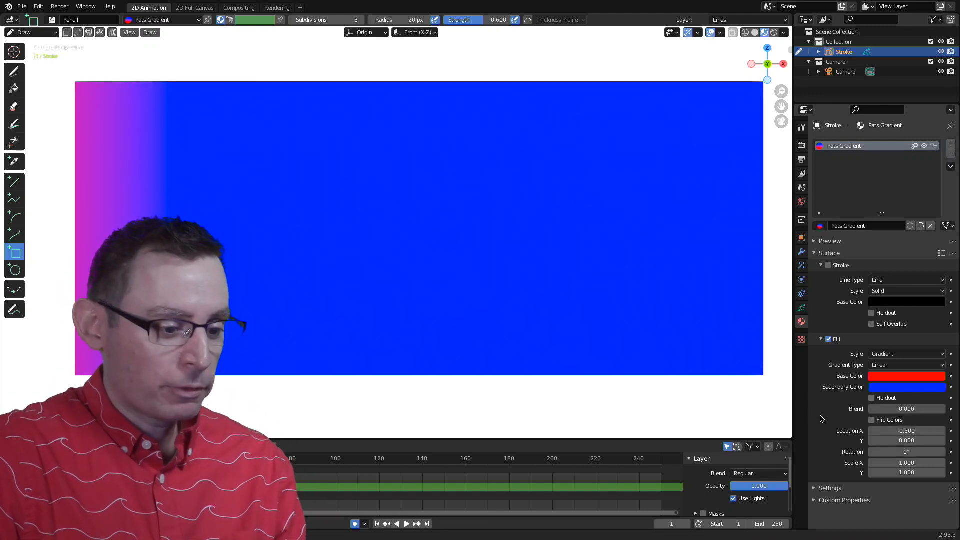
drag(884, 433, 872, 432)
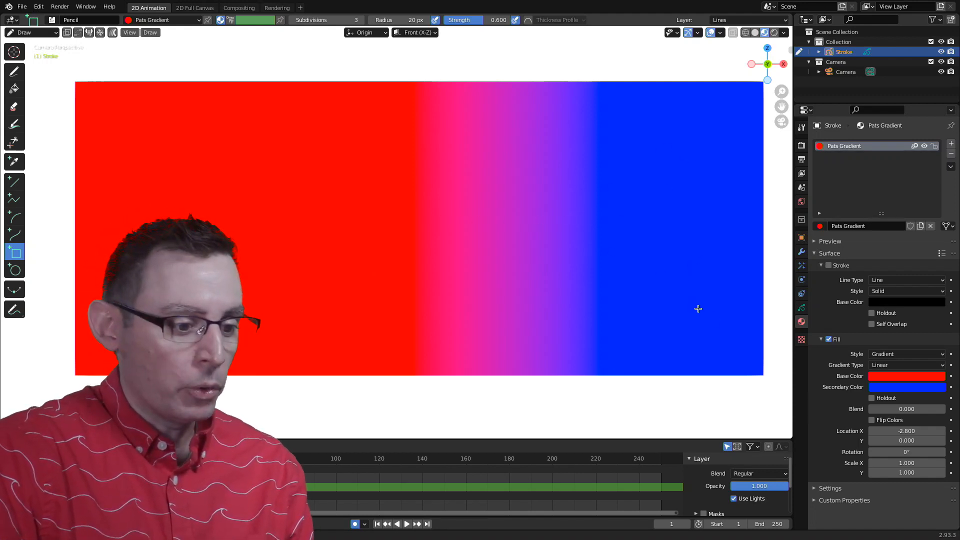
drag(892, 433, 892, 431)
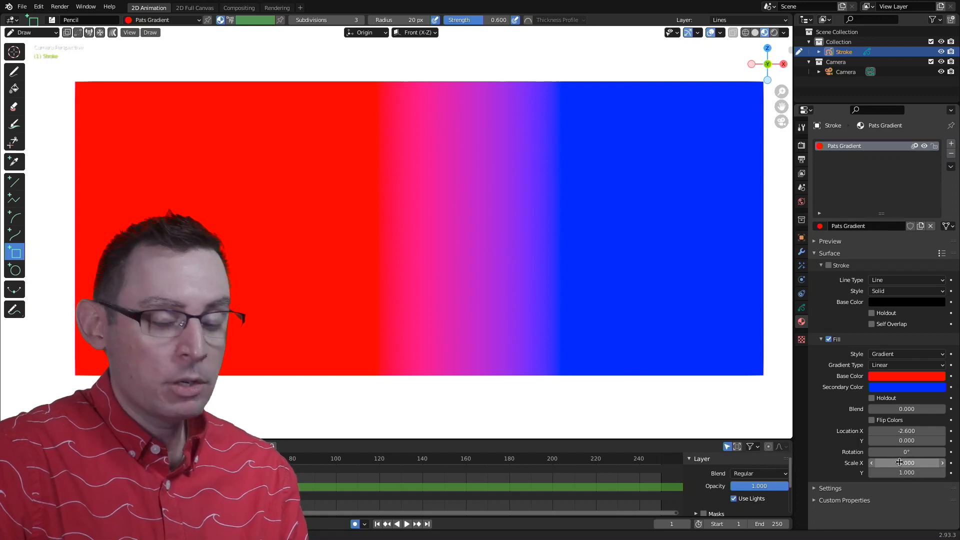
Tilt the gradient, set its Y location to -1.3 and narrow the transition with an X scale of -0.1
drag(907, 462, 954, 451)
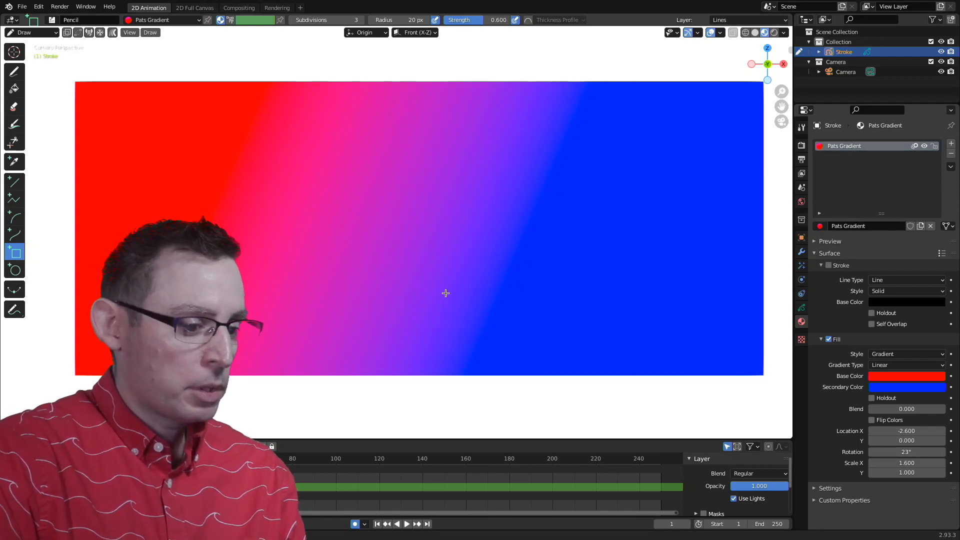
drag(914, 439, 902, 441)
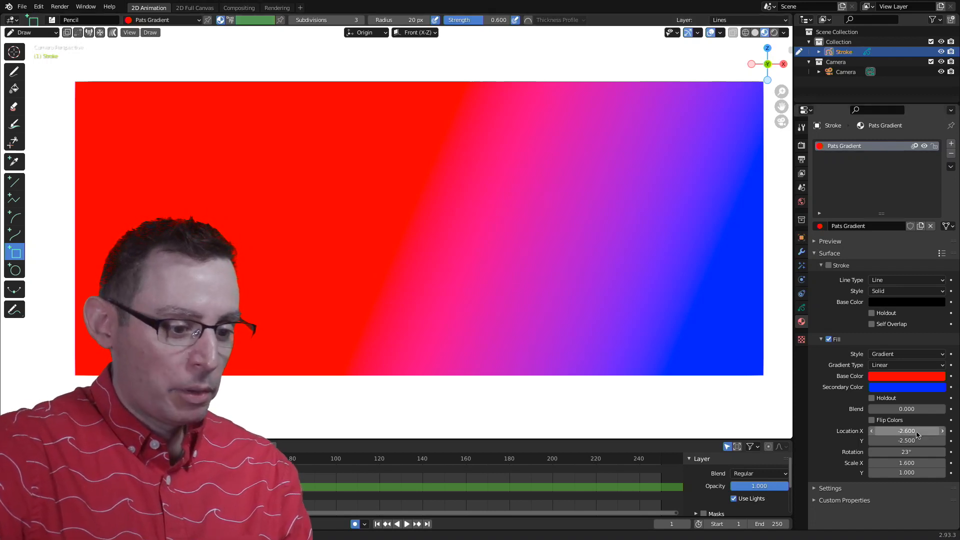
drag(913, 439, 885, 462)
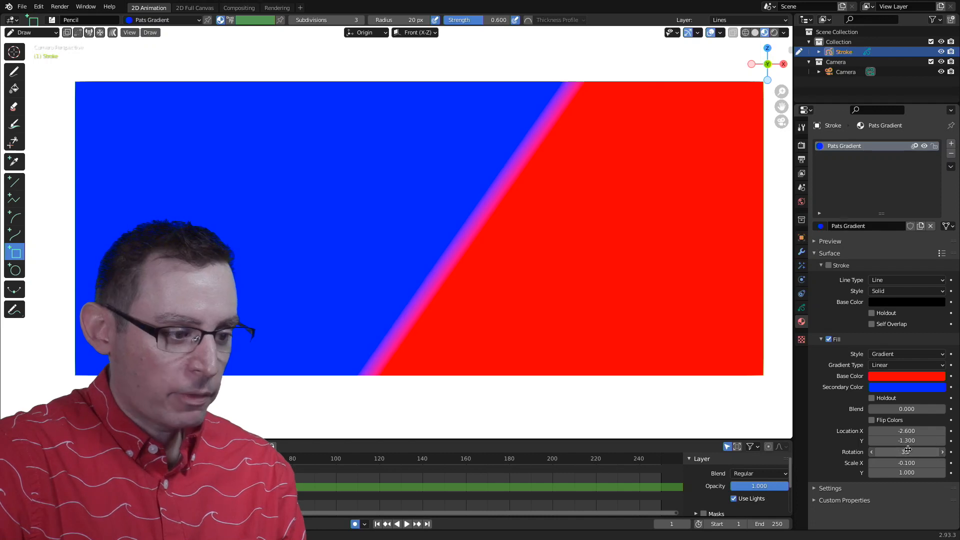
Rotate the gradient to 90° and widen its transition with an X scale of -1.5
drag(906, 451, 958, 448)
drag(884, 451, 924, 451)
click(924, 451)
text(90)
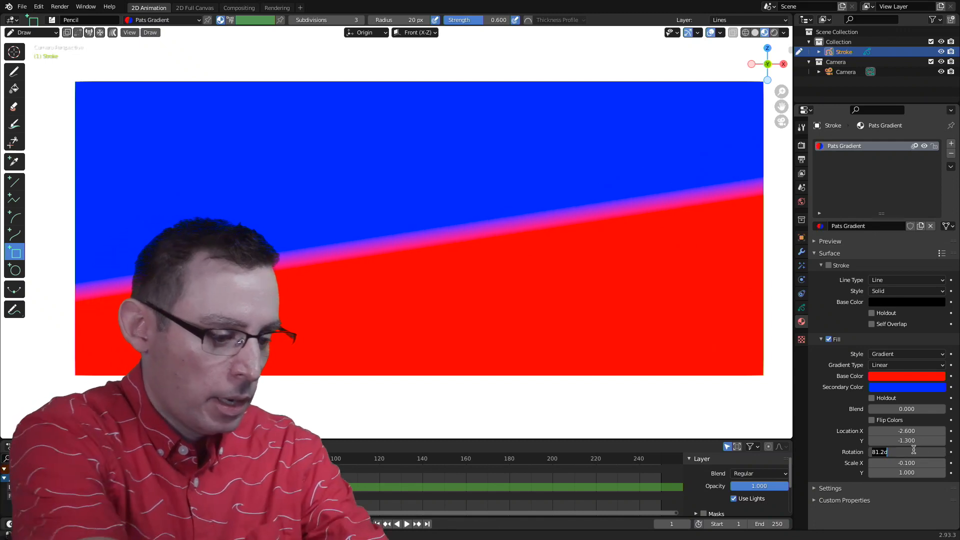
key(Return)
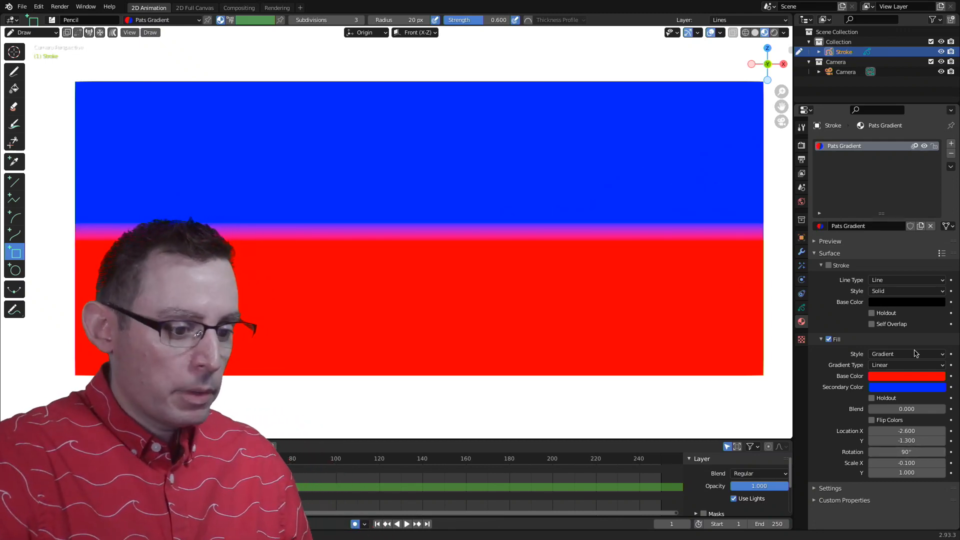
drag(924, 462, 908, 462)
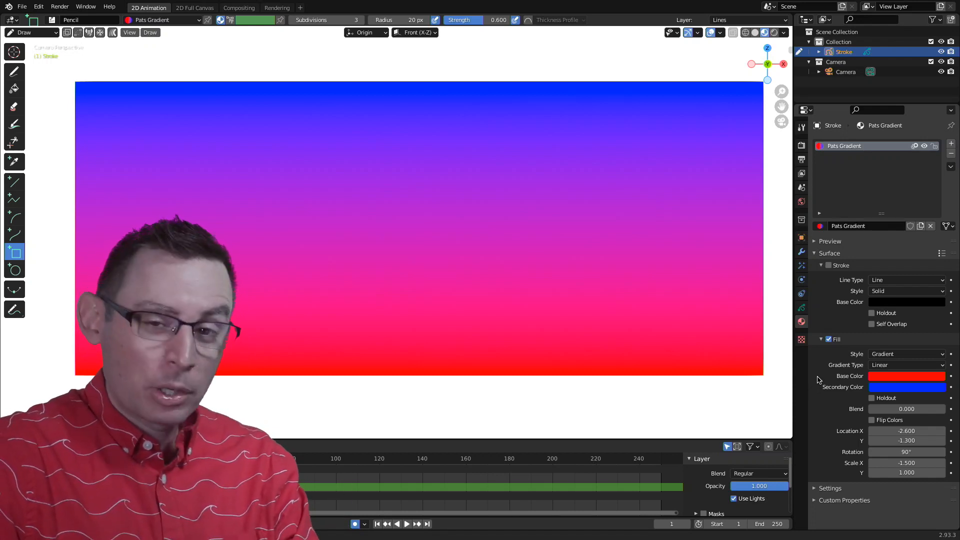
Make the gradient Radial with X location -2.2, X scale 6.2 and Y scale 5.9
click(882, 366)
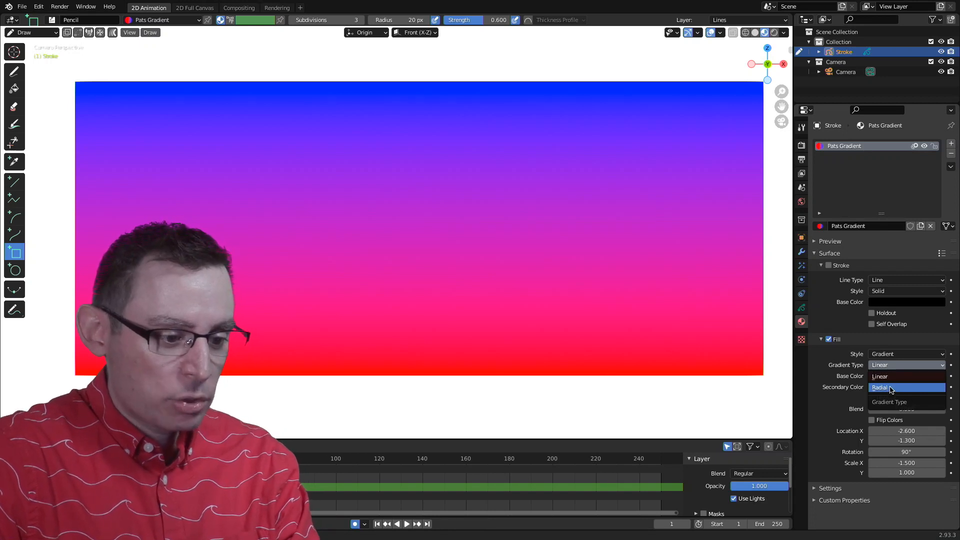
click(891, 388)
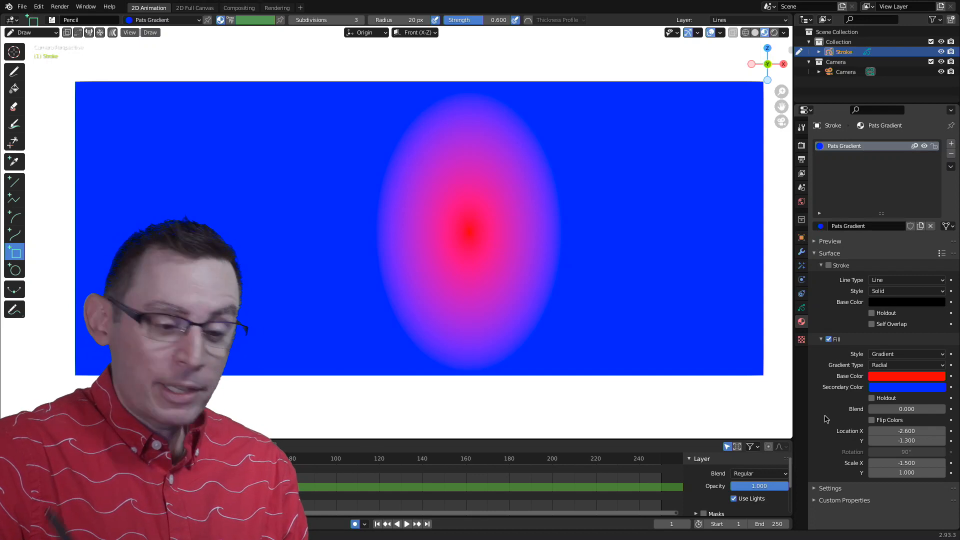
drag(890, 434, 940, 472)
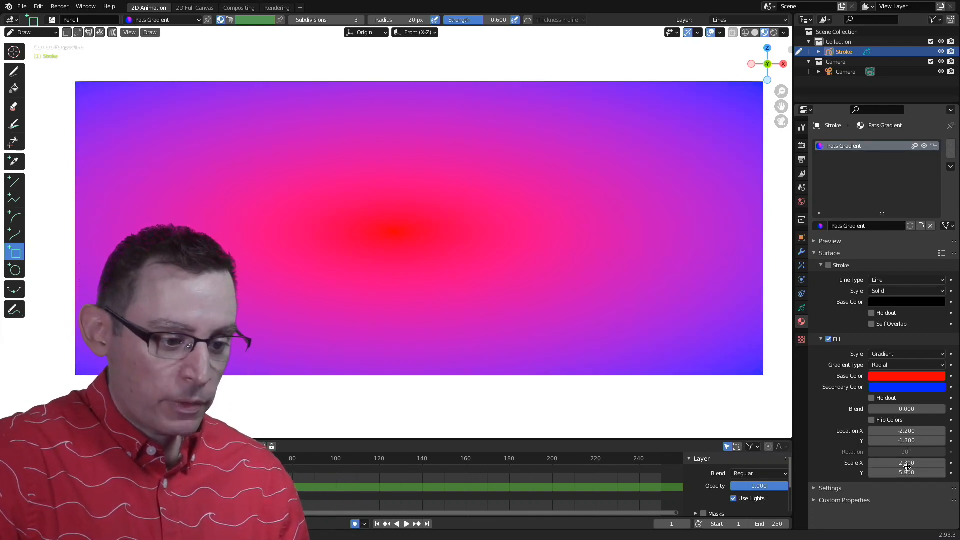
drag(920, 464, 921, 464)
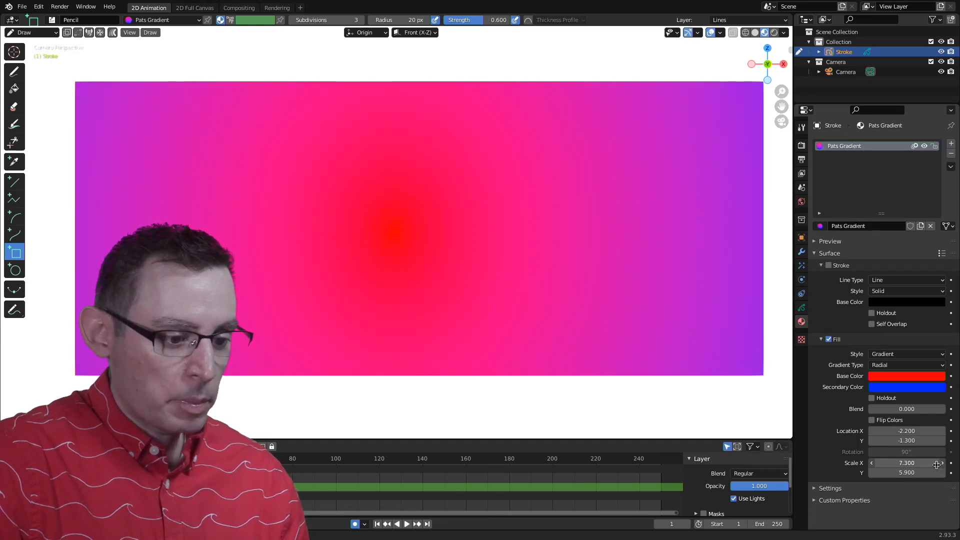
drag(929, 463, 928, 463)
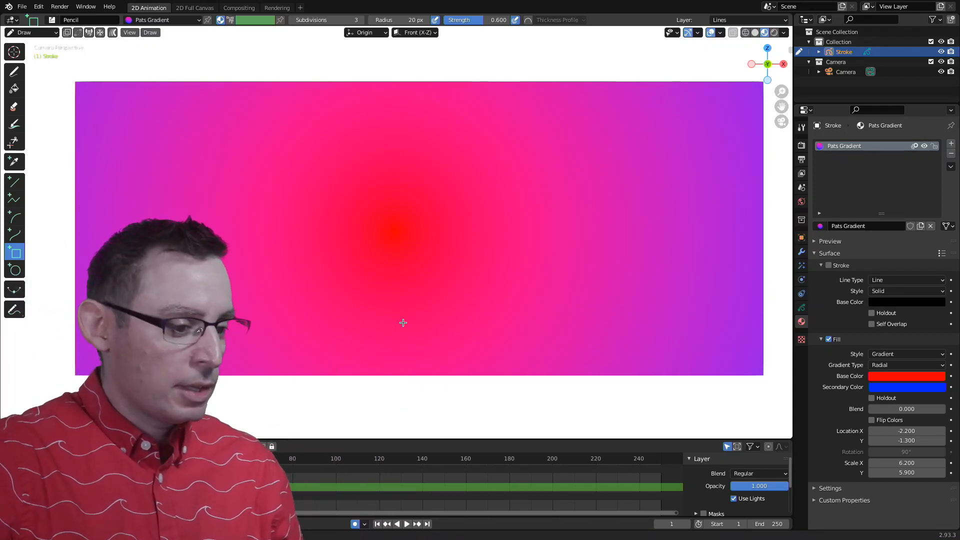
Change the gradient's base color from red to bright green
click(905, 378)
drag(893, 293, 861, 252)
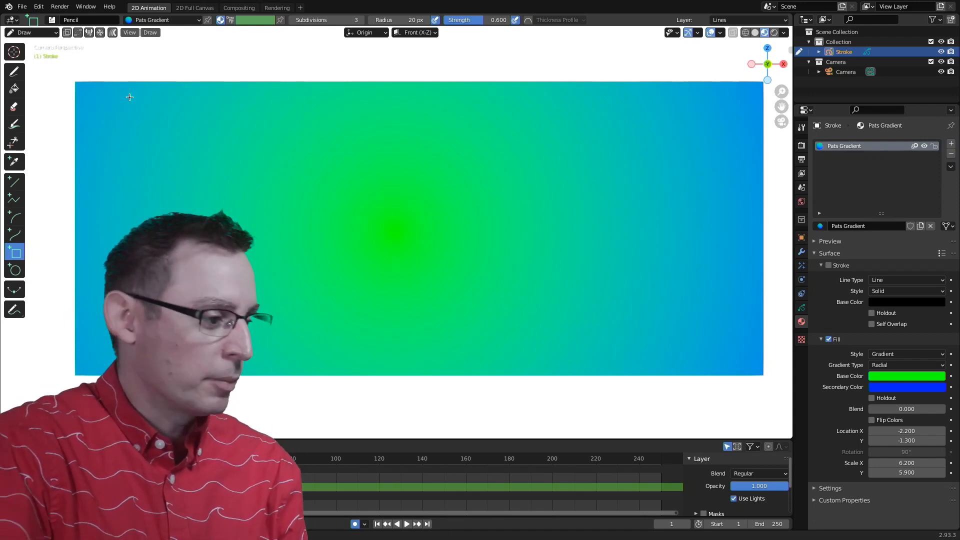
Draw a large filled circle over the left half of the rectangle with the Circle tool
click(19, 272)
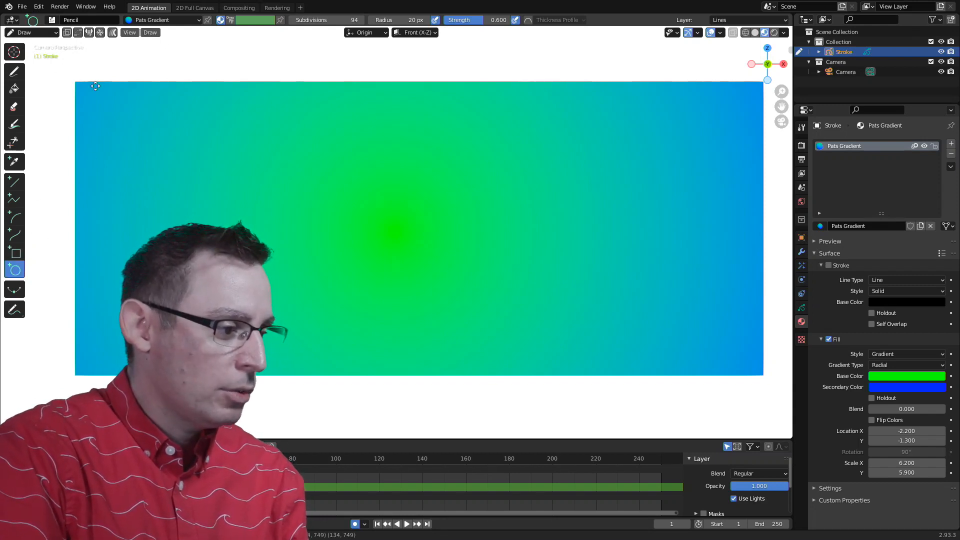
drag(95, 86, 429, 417)
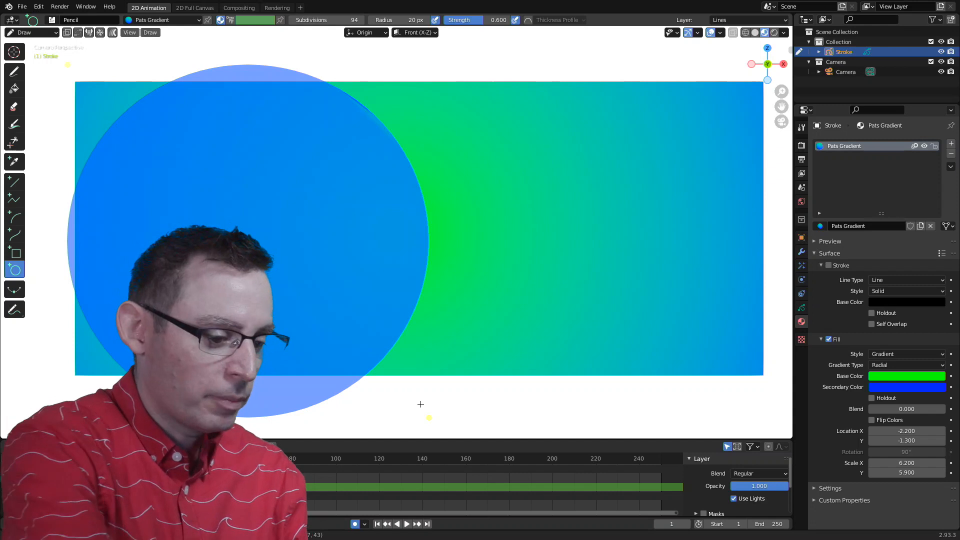
key(Return)
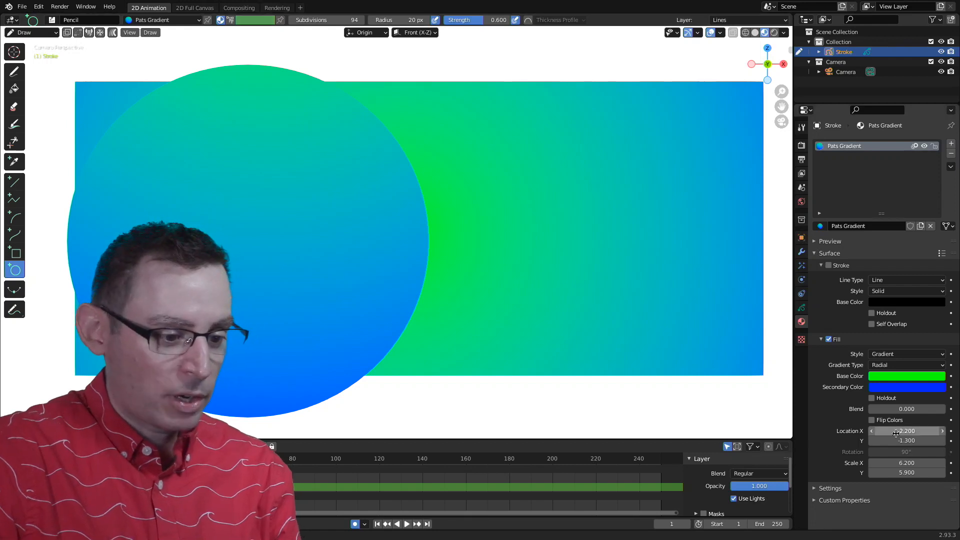
Center the radial gradient within the circle by setting its location to X -0.3 and Y -1.5
drag(910, 440, 909, 442)
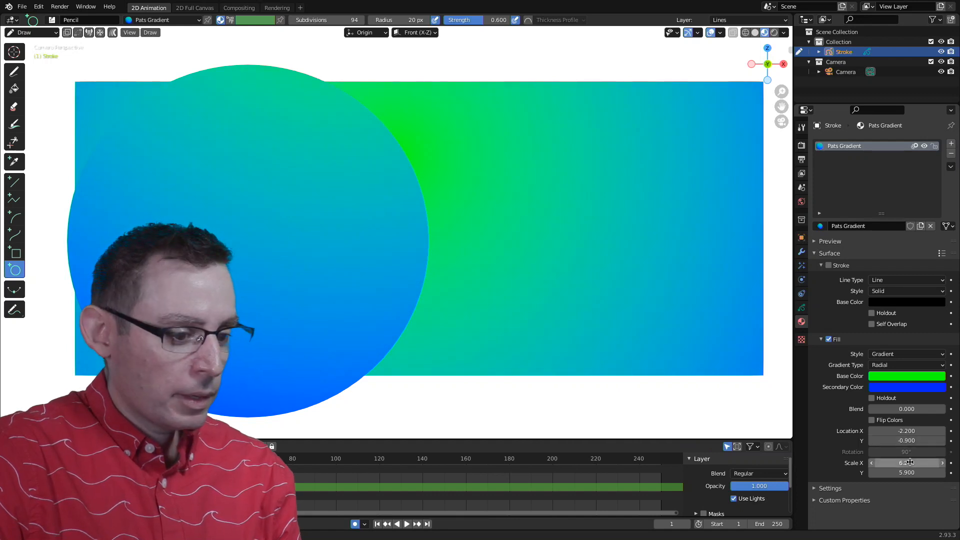
drag(911, 433, 914, 434)
drag(918, 433, 907, 442)
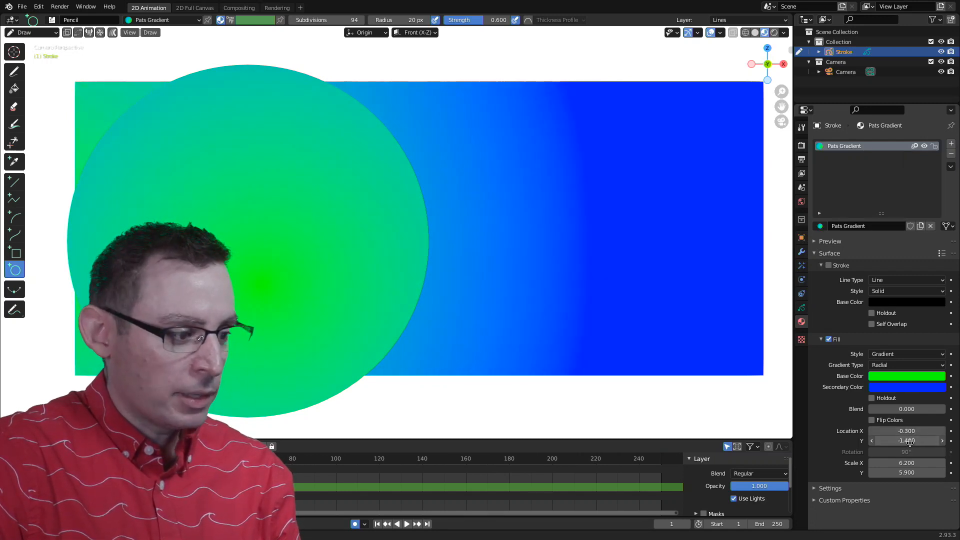
click(909, 430)
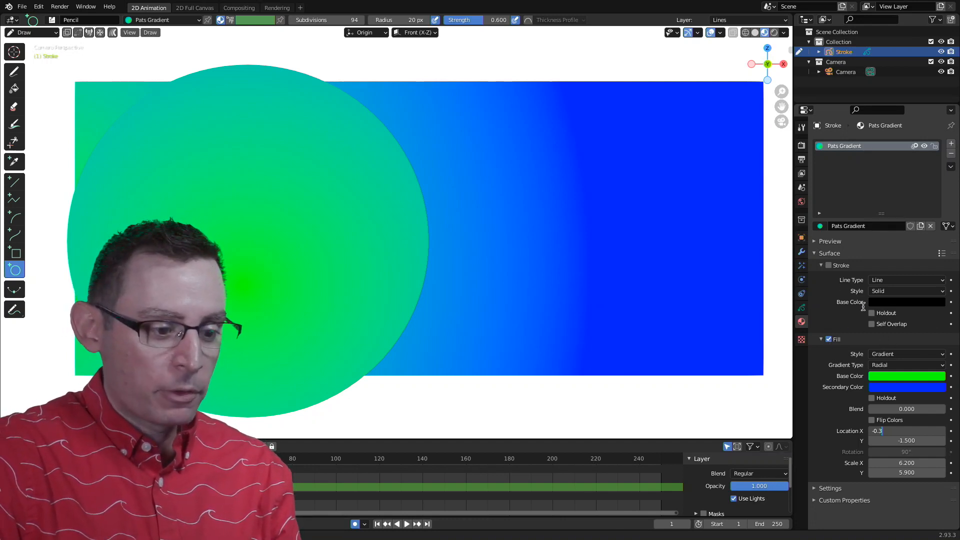
key(Return)
click(890, 293)
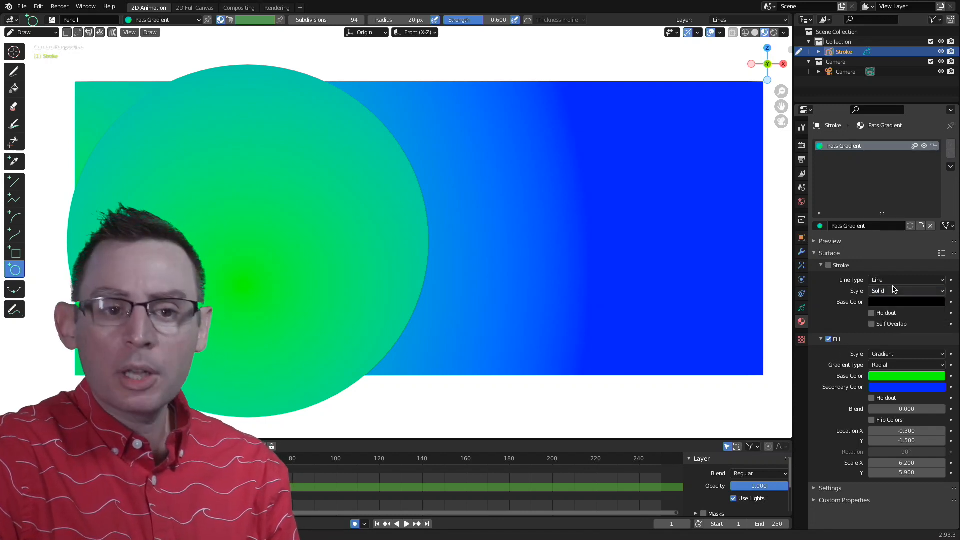
click(890, 368)
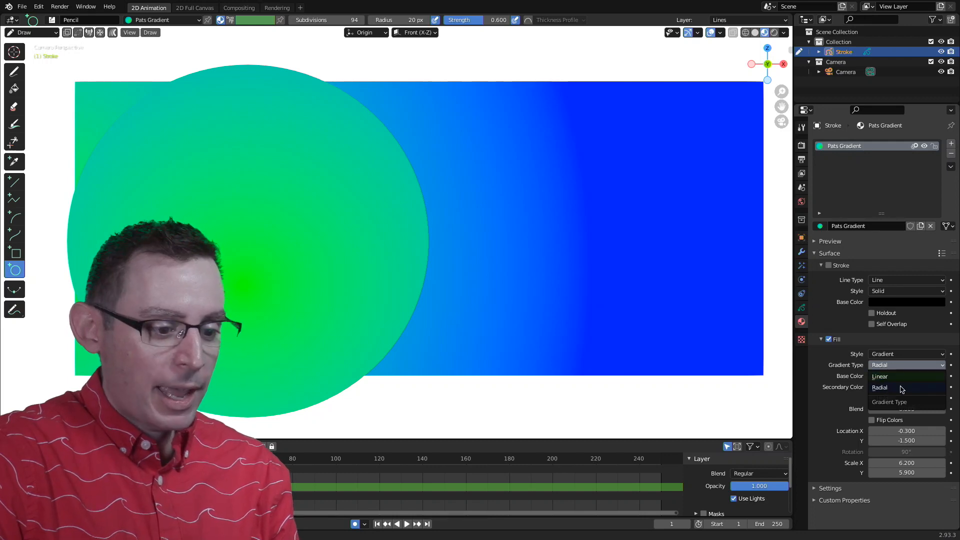
click(883, 388)
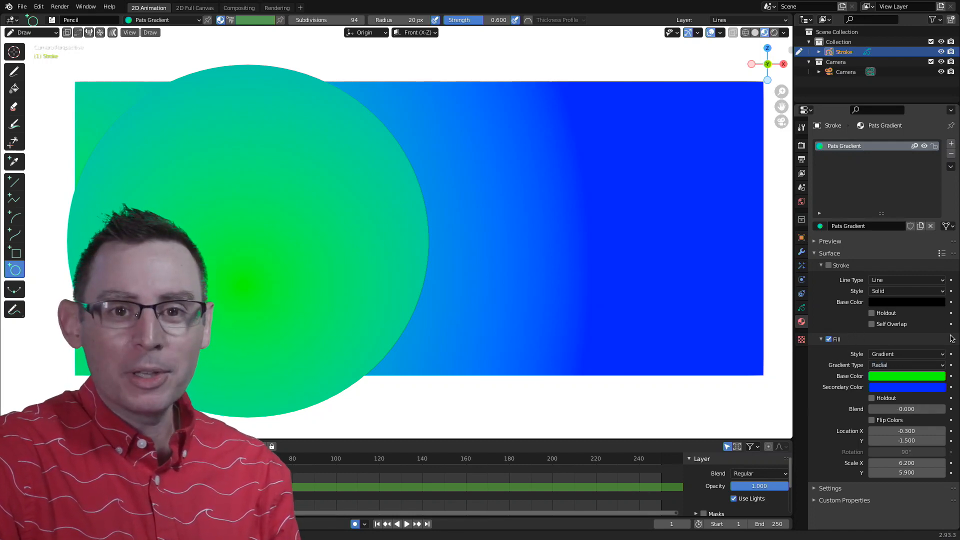